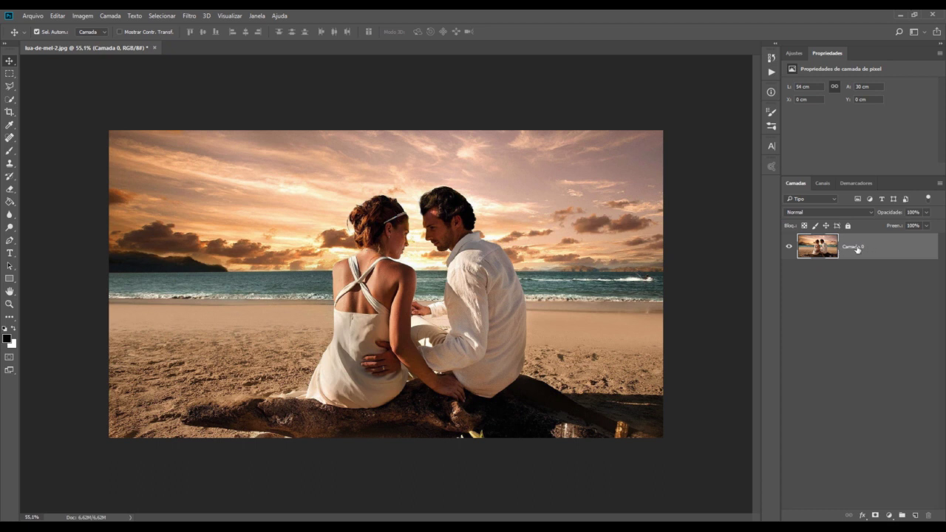
Step: Duplicate the photo layer twice and rename the first copy Camada 1
{"action": "key", "text": "ctrl"}
{"action": "key", "text": "ctrl+j"}
{"action": "key", "text": "ctrl+j"}
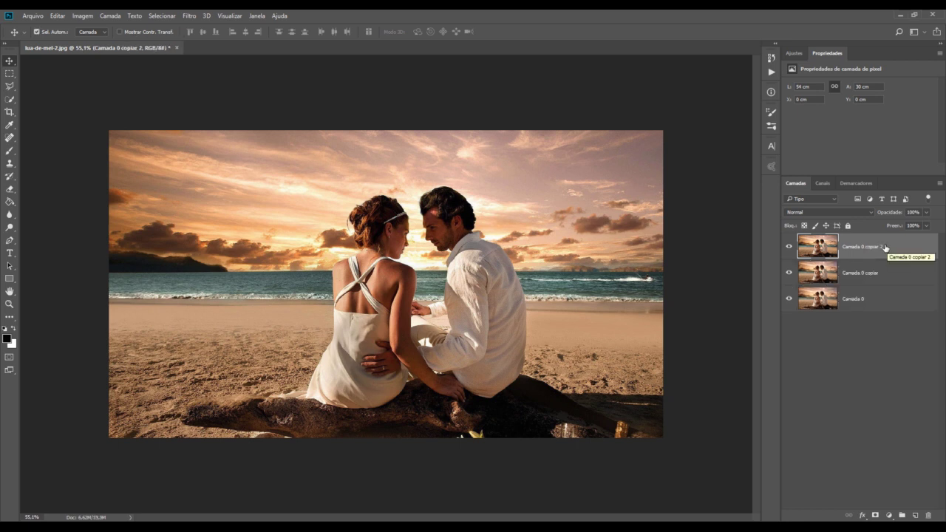
{"action": "left_click", "coordinate": [854, 280]}
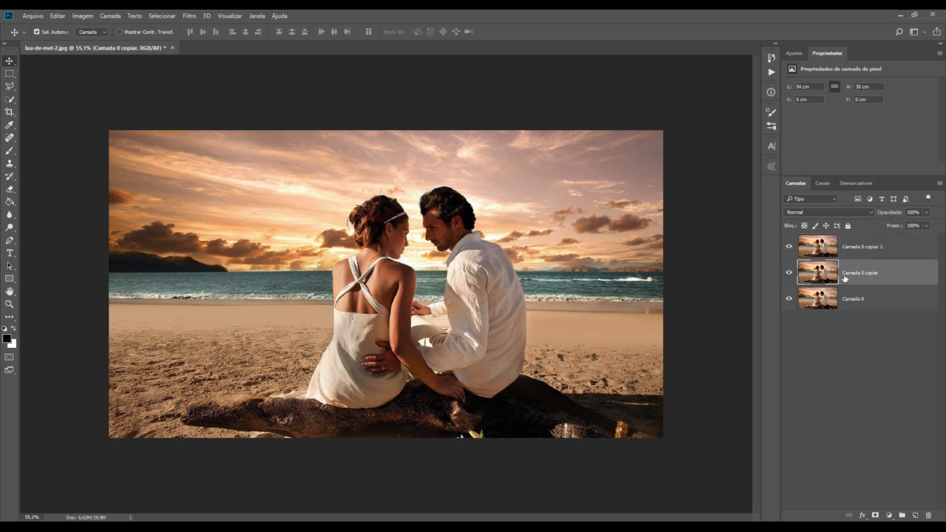
{"action": "double_click", "coordinate": [861, 272]}
{"action": "key", "text": "Return"}
{"action": "key", "text": "BackSpace"}
{"action": "key", "text": "BackSpace"}
{"action": "key", "text": "BackSpace"}
{"action": "type", "text": "1"}
{"action": "key", "text": "Return"}
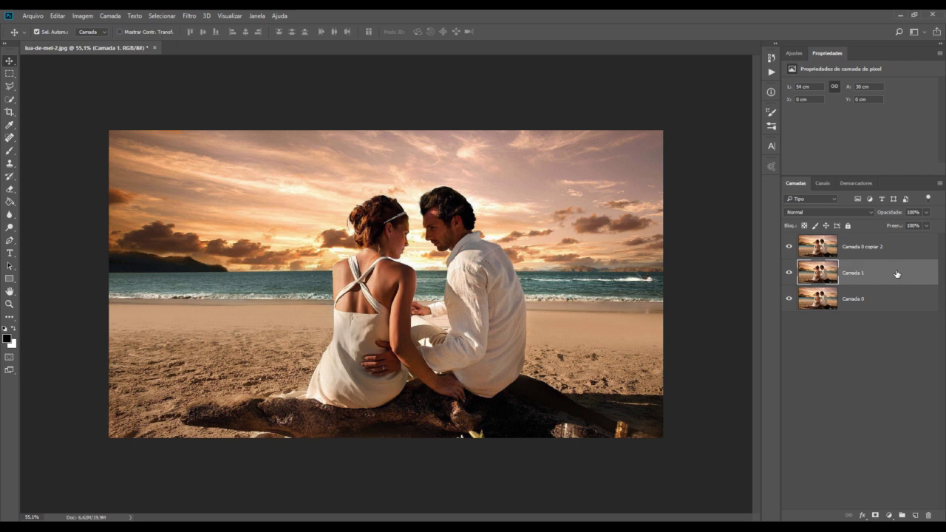
Step: Rename the top copy Camada 2, then select Camada 0
{"action": "left_click", "coordinate": [860, 247]}
{"action": "double_click", "coordinate": [858, 247]}
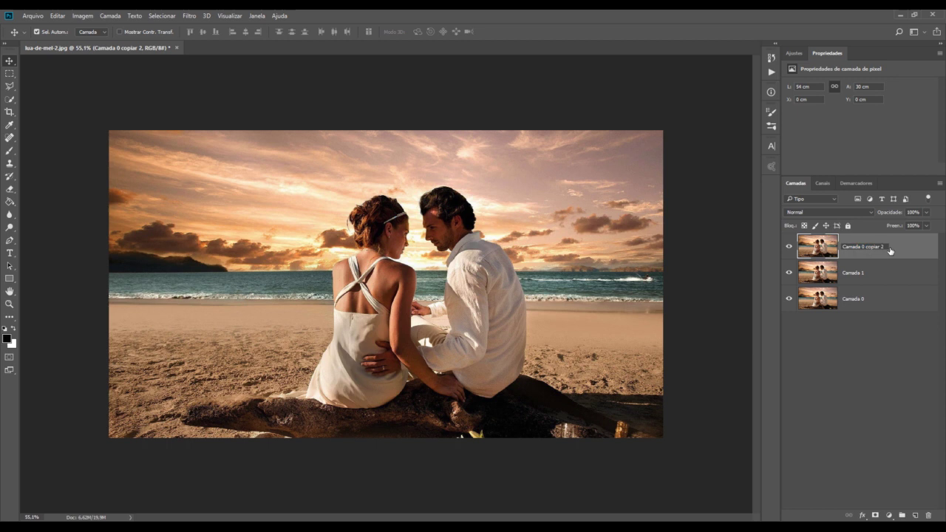
{"action": "key", "text": "BackSpace"}
{"action": "key", "text": "BackSpace"}
{"action": "key", "text": "BackSpace"}
{"action": "key", "text": "BackSpace"}
{"action": "key", "text": "BackSpace"}
{"action": "type", "text": "2"}
{"action": "key", "text": "Return"}
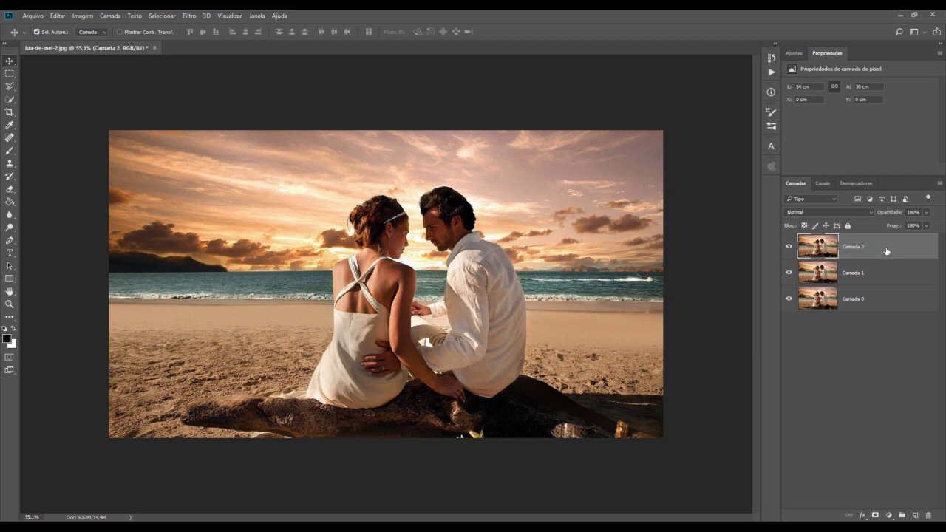
{"action": "left_click", "coordinate": [872, 302]}
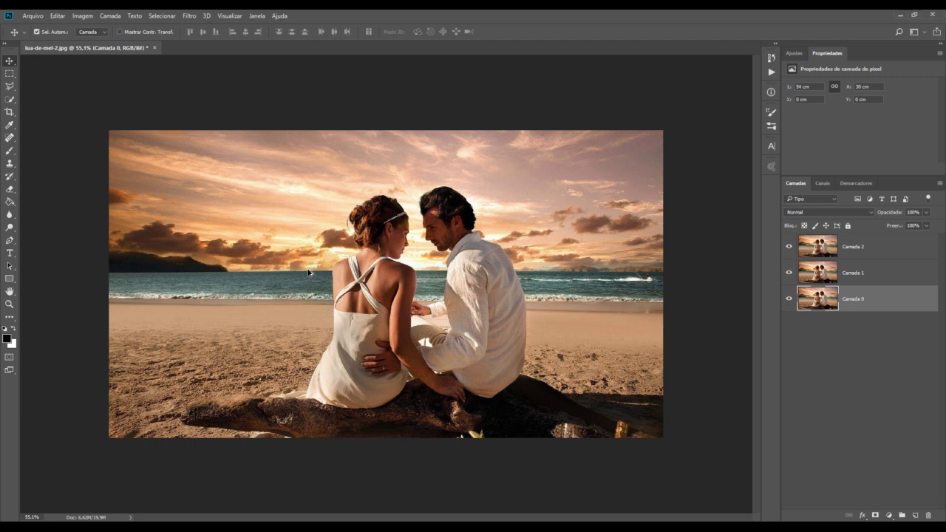
Step: Fill Camada 0 with black and turn on the grid via View > Show > Grid
{"action": "key", "text": "alt+BackSpace"}
{"action": "left_click", "coordinate": [879, 276]}
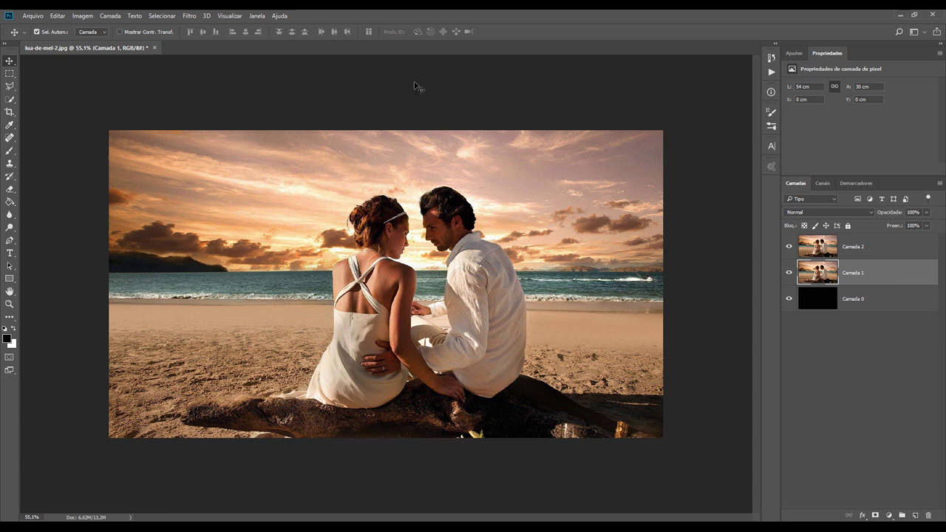
{"action": "left_click", "coordinate": [229, 16]}
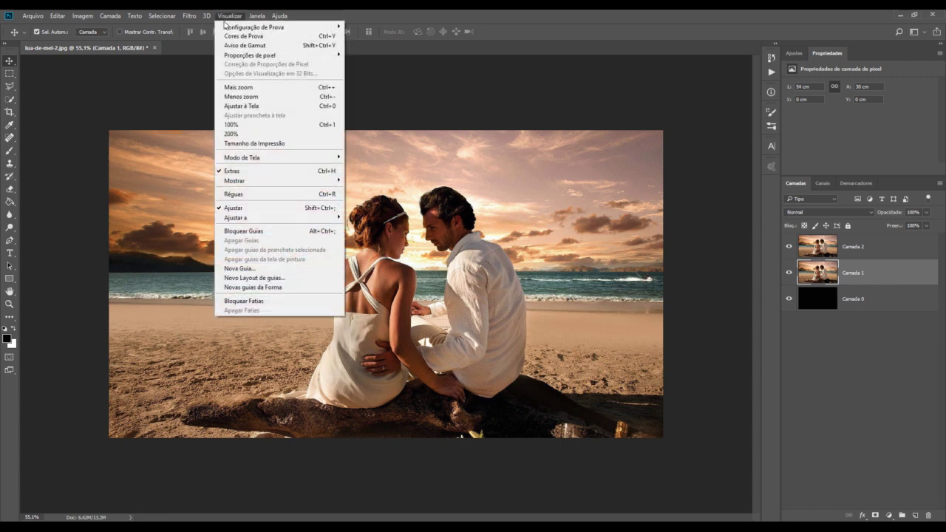
{"action": "mouse_move", "coordinate": [235, 180]}
{"action": "left_click", "coordinate": [359, 208]}
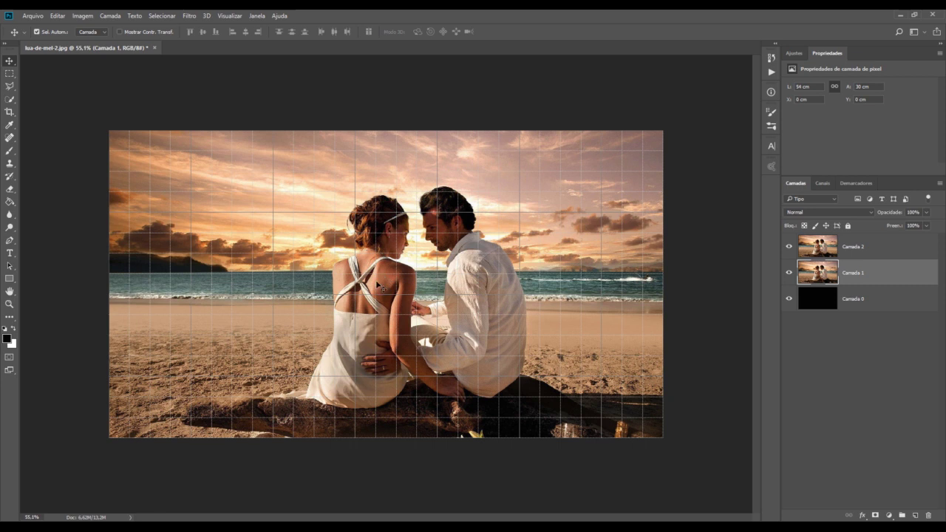
{"action": "key", "text": "ctrl"}
{"action": "key", "text": "ctrl+k"}
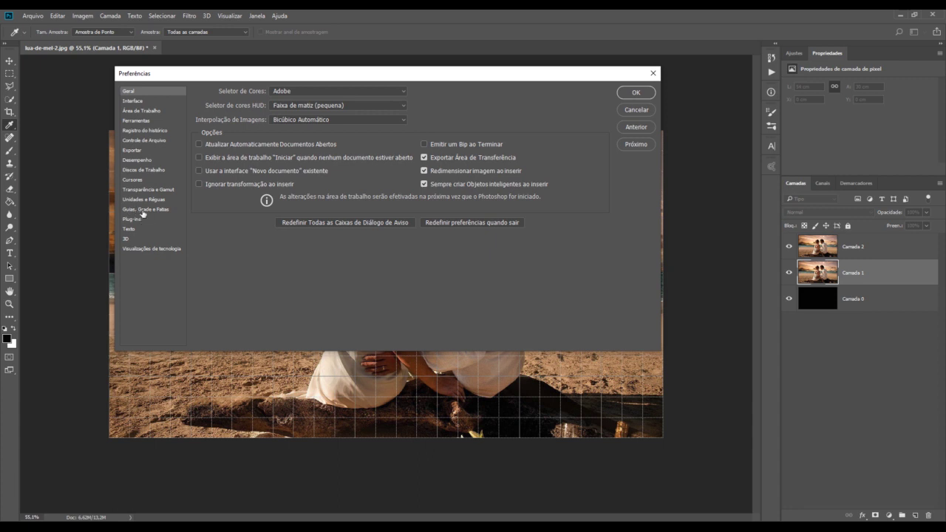
{"action": "left_click", "coordinate": [144, 210]}
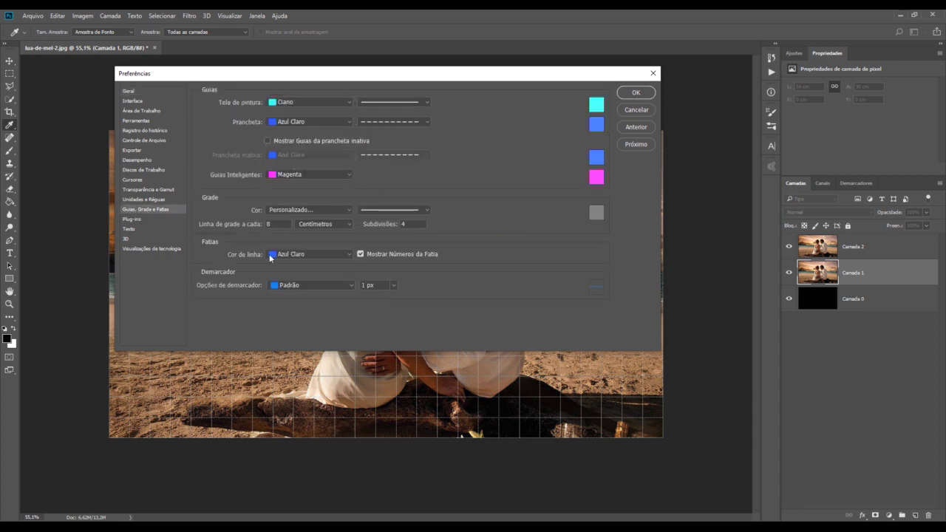
{"action": "left_click", "coordinate": [348, 227]}
{"action": "left_click", "coordinate": [348, 225]}
{"action": "double_click", "coordinate": [273, 226]}
{"action": "type", "text": "15"}
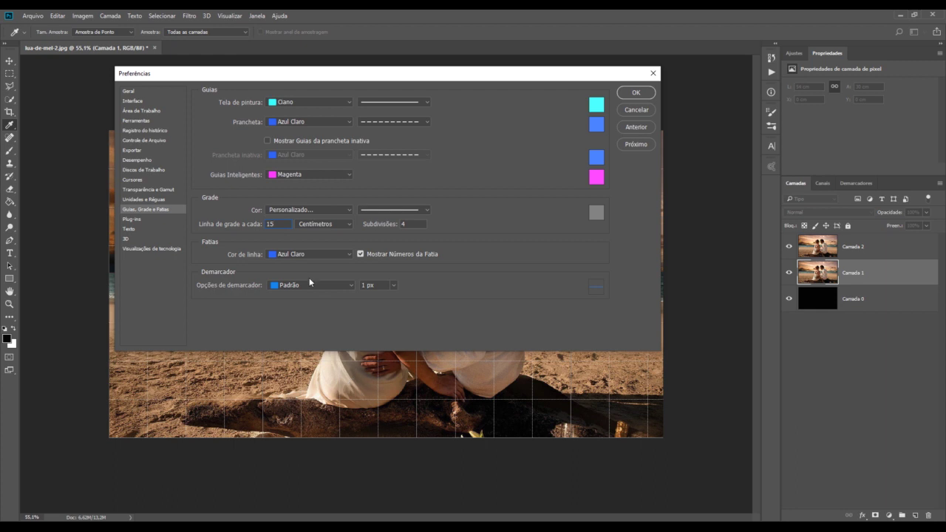
{"action": "double_click", "coordinate": [271, 225]}
{"action": "type", "text": "8"}
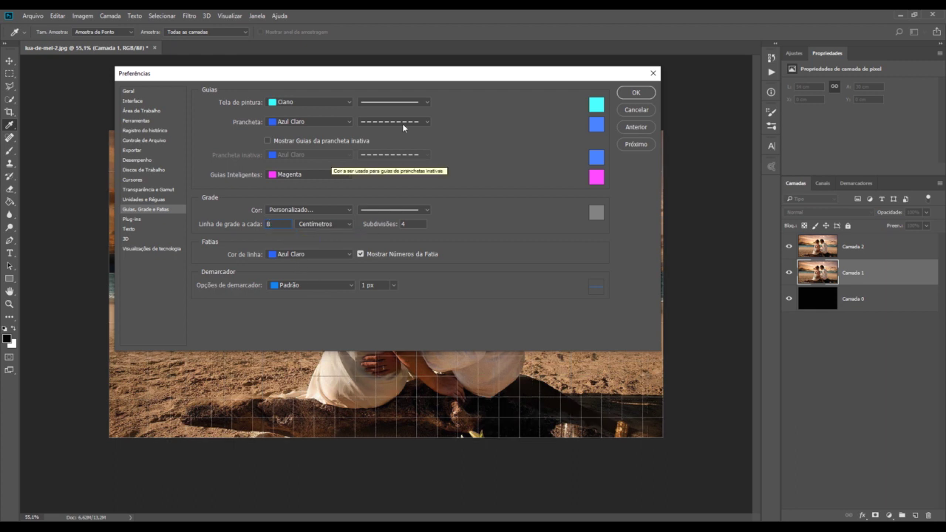
{"action": "left_click", "coordinate": [634, 93]}
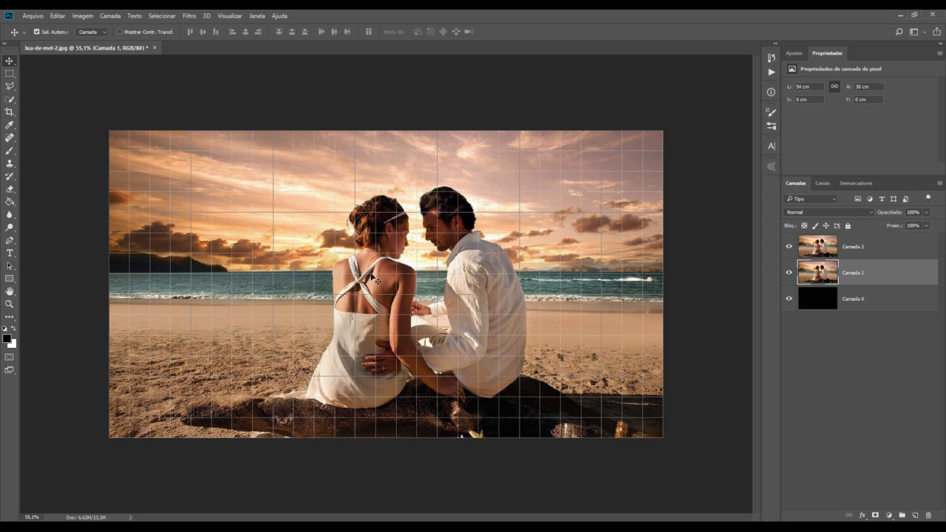
Step: Set the Rectangular Marquee to Add to Selection and select the first vertical strip
{"action": "left_click_drag", "start_coordinate": [11, 78], "coordinate": [56, 75]}
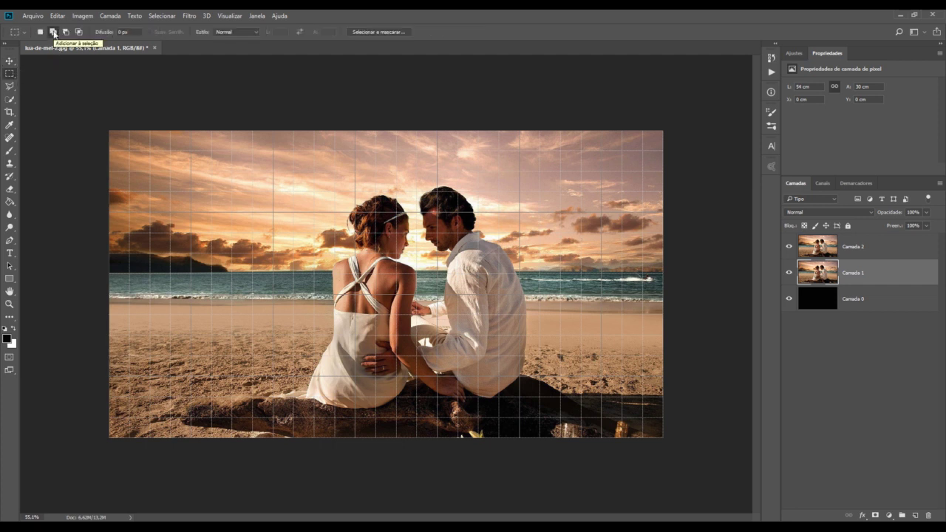
{"action": "left_click", "coordinate": [54, 34]}
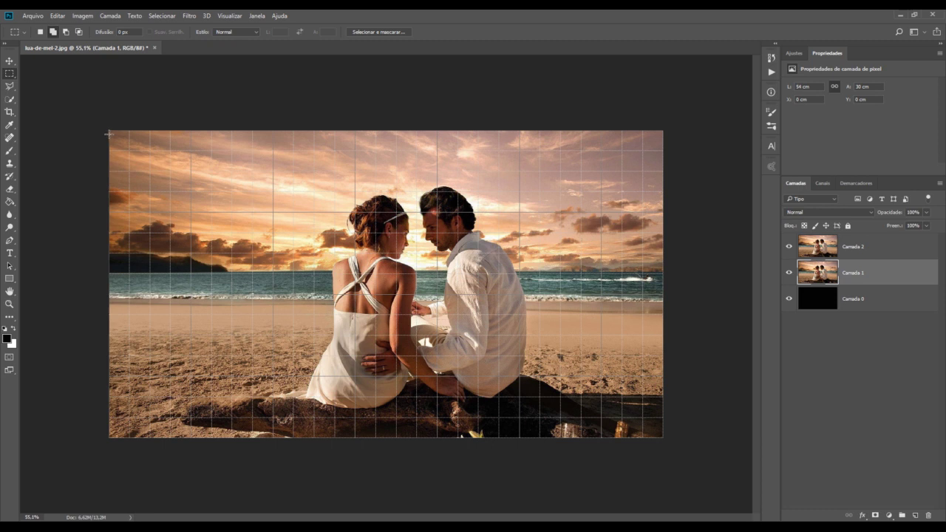
{"action": "left_click_drag", "start_coordinate": [108, 131], "coordinate": [167, 440]}
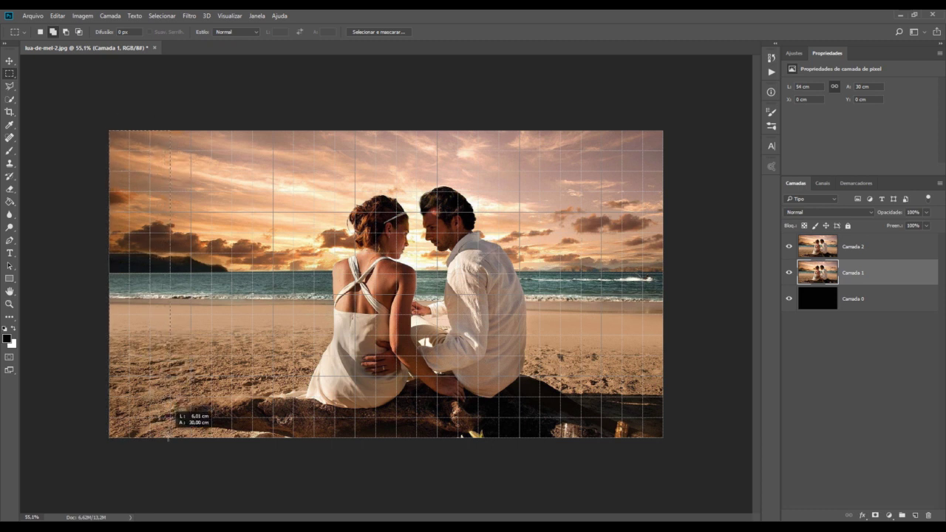
{"action": "left_click_drag", "start_coordinate": [167, 440], "coordinate": [175, 442]}
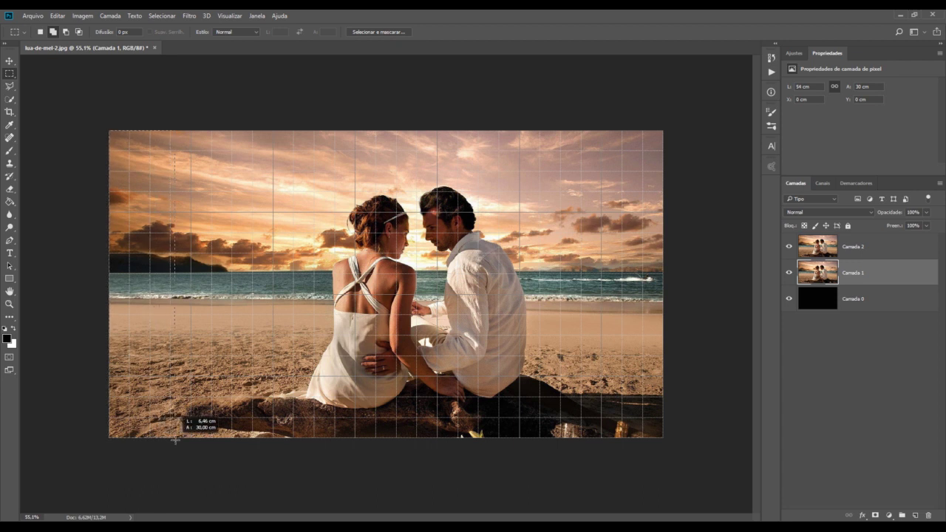
{"action": "left_click_drag", "start_coordinate": [175, 441], "coordinate": [170, 441]}
{"action": "left_click", "coordinate": [170, 441]}
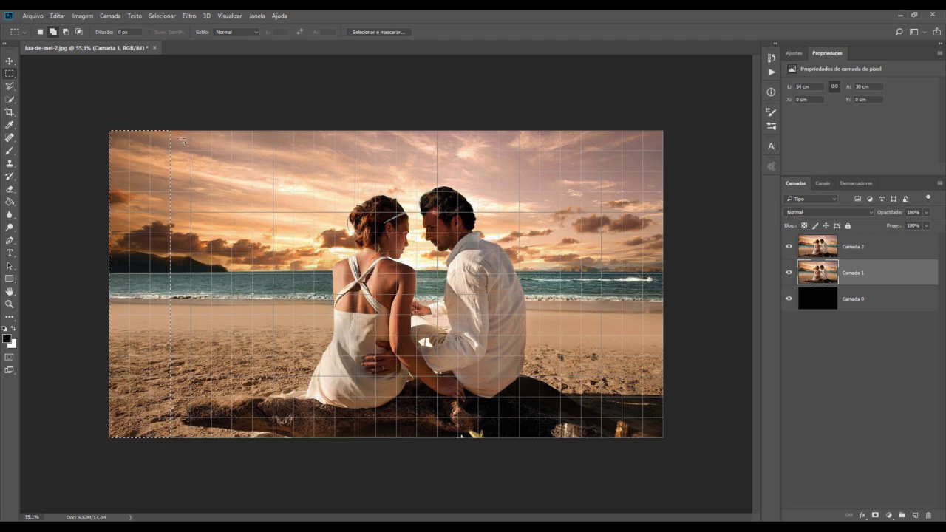
Step: Add three more alternating vertical strips and apply them as Camada 1's layer mask
{"action": "left_click_drag", "start_coordinate": [191, 137], "coordinate": [254, 436]}
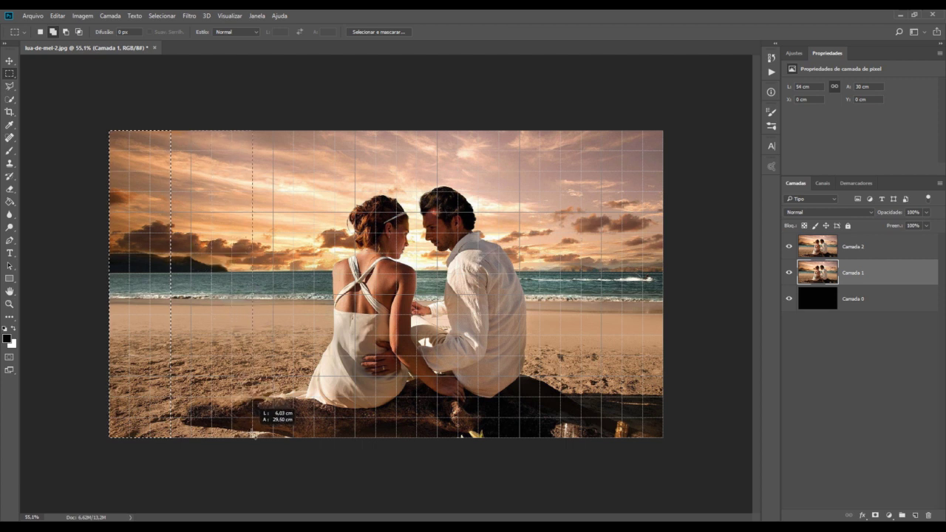
{"action": "left_click_drag", "start_coordinate": [253, 436], "coordinate": [252, 438]}
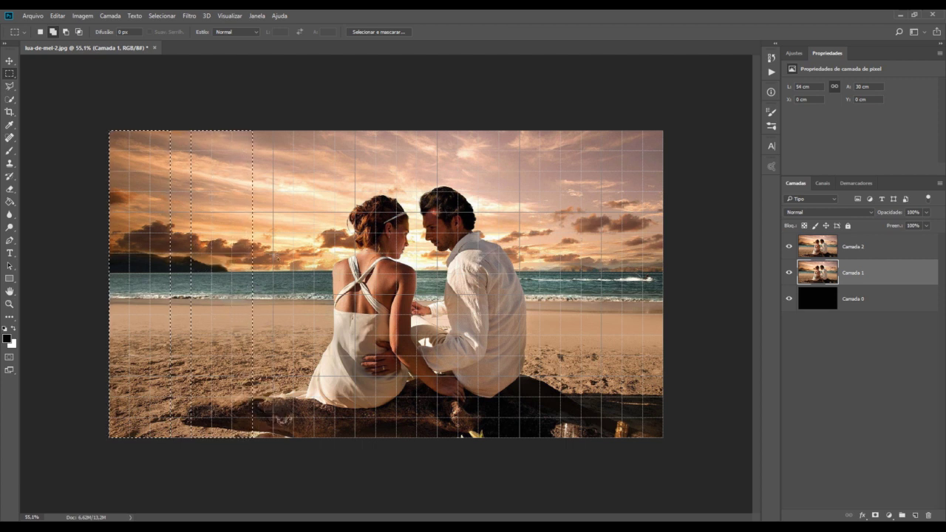
{"action": "left_click_drag", "start_coordinate": [273, 131], "coordinate": [338, 445]}
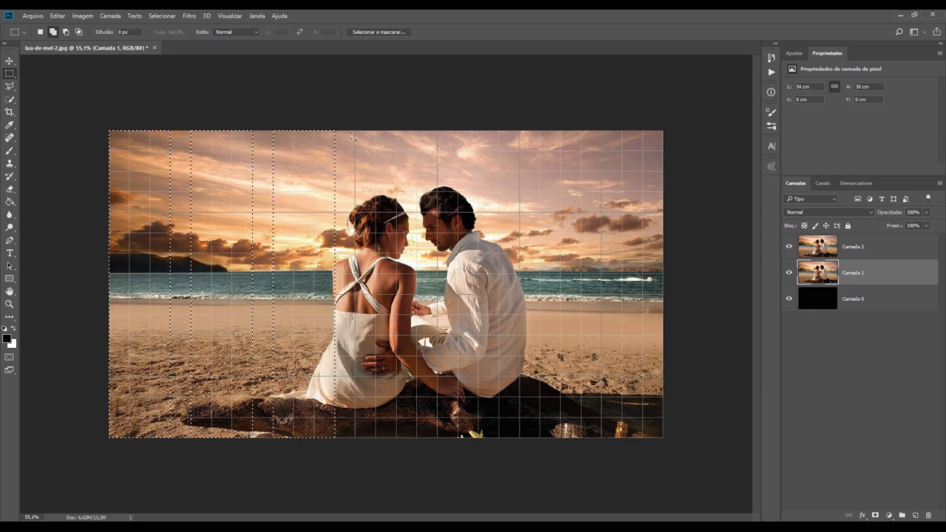
{"action": "left_click_drag", "start_coordinate": [356, 132], "coordinate": [418, 435]}
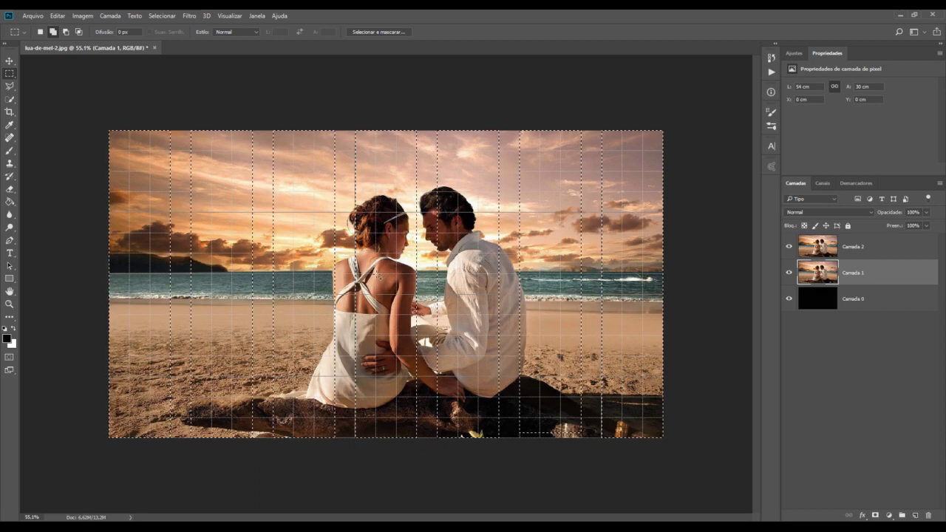
{"action": "left_click", "coordinate": [875, 515]}
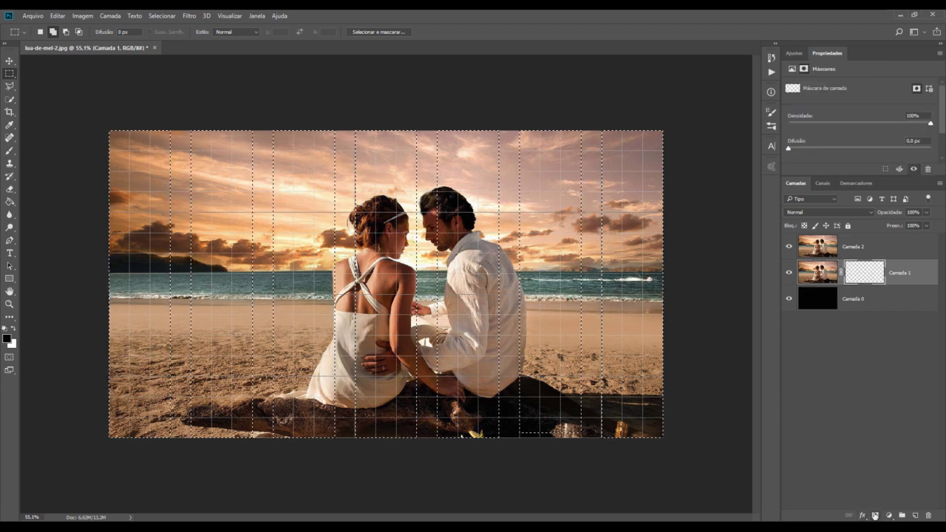
{"action": "left_click", "coordinate": [869, 250]}
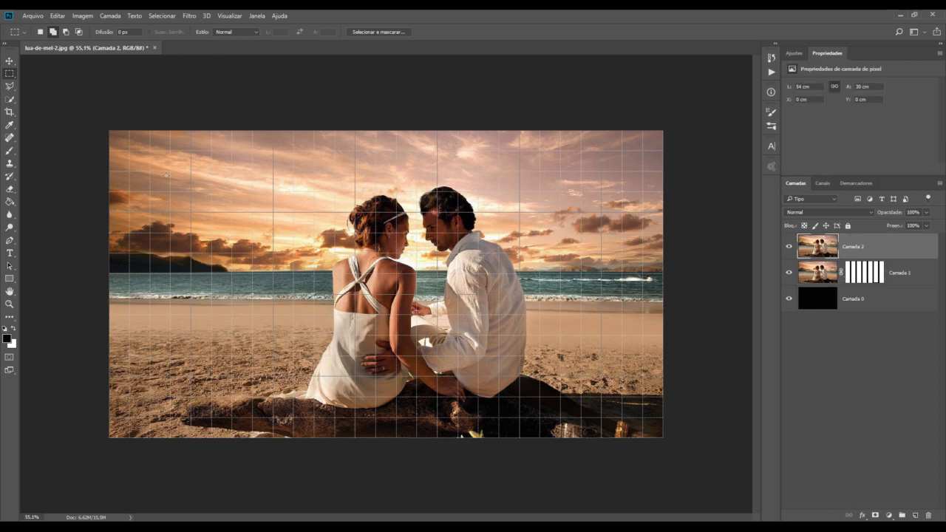
Step: Select alternating horizontal strips with the Rectangular Marquee and apply them as Camada 2's layer mask
{"action": "right_click", "coordinate": [10, 74]}
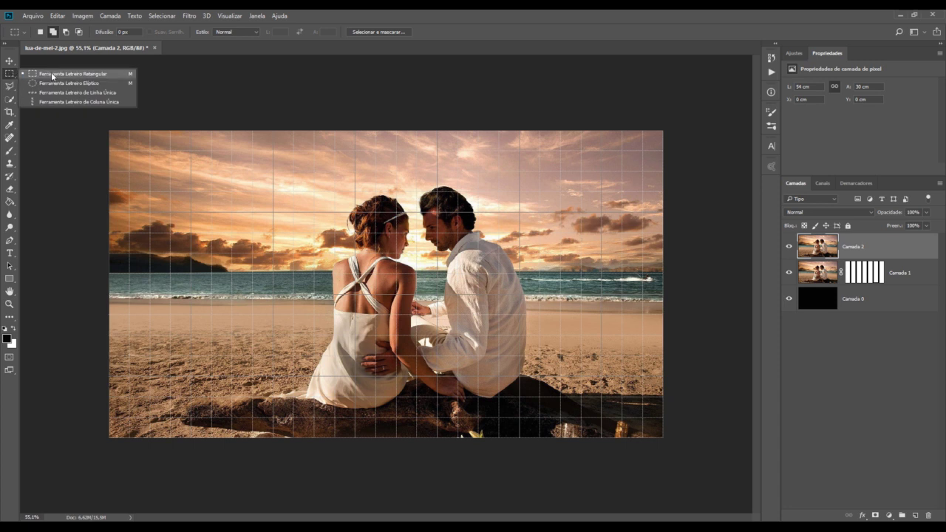
{"action": "left_click", "coordinate": [59, 74]}
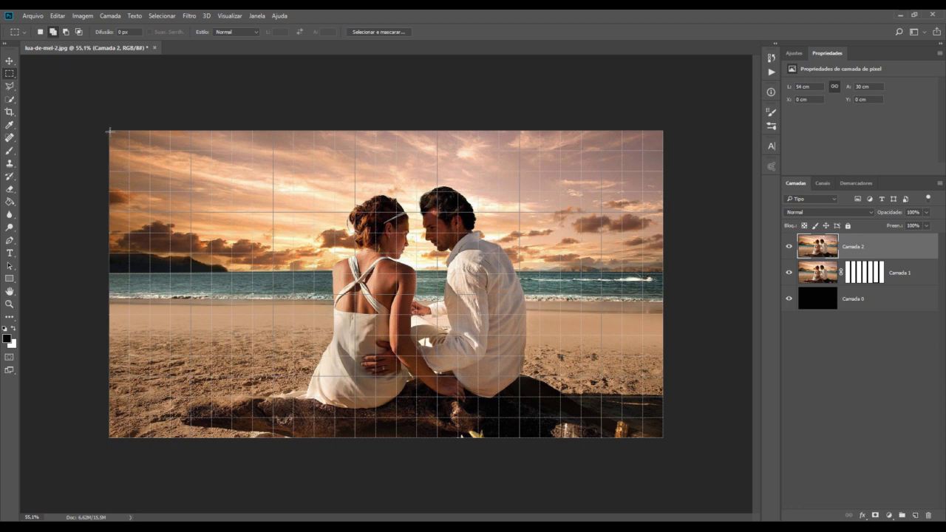
{"action": "left_click_drag", "start_coordinate": [109, 133], "coordinate": [658, 191]}
{"action": "mouse_move", "coordinate": [109, 213]}
{"action": "left_mouse_down"}
{"action": "mouse_move", "coordinate": [304, 435]}
{"action": "mouse_move", "coordinate": [662, 439]}
{"action": "left_mouse_up"}
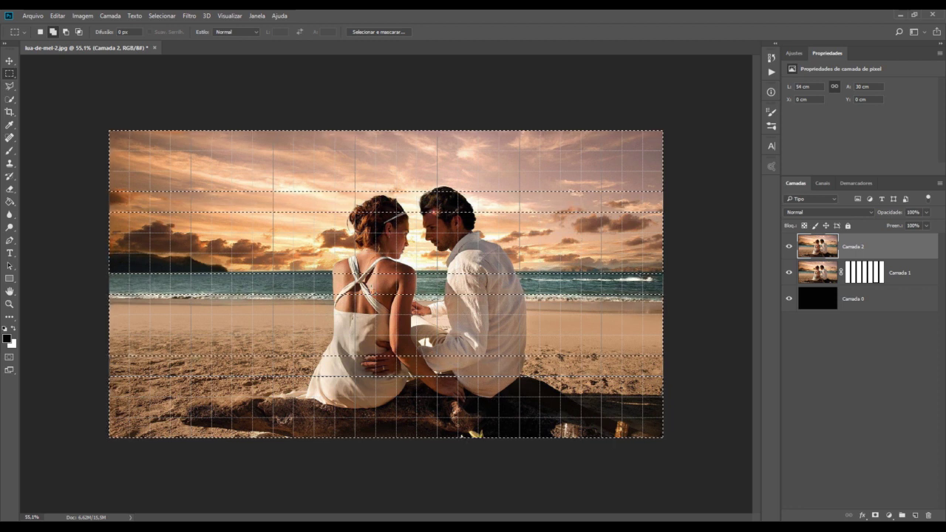
{"action": "left_click", "coordinate": [875, 515]}
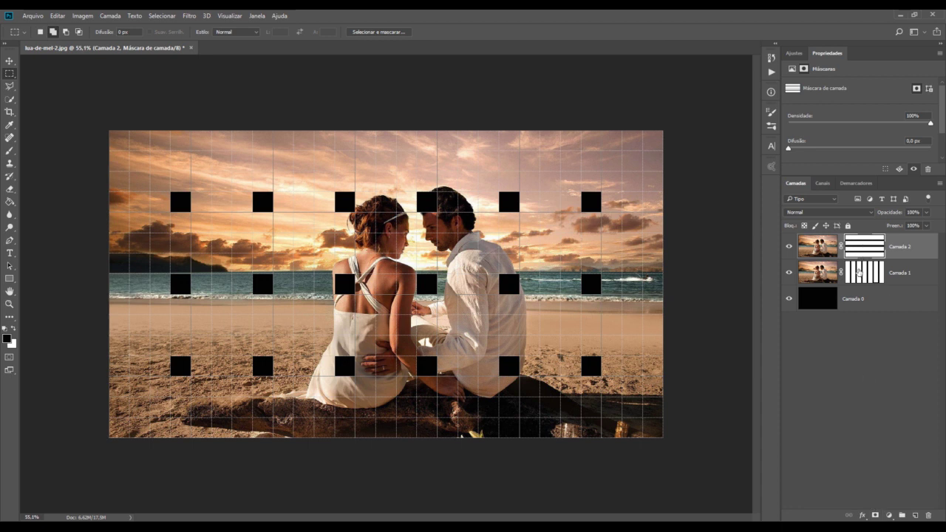
{"action": "left_click", "coordinate": [912, 277]}
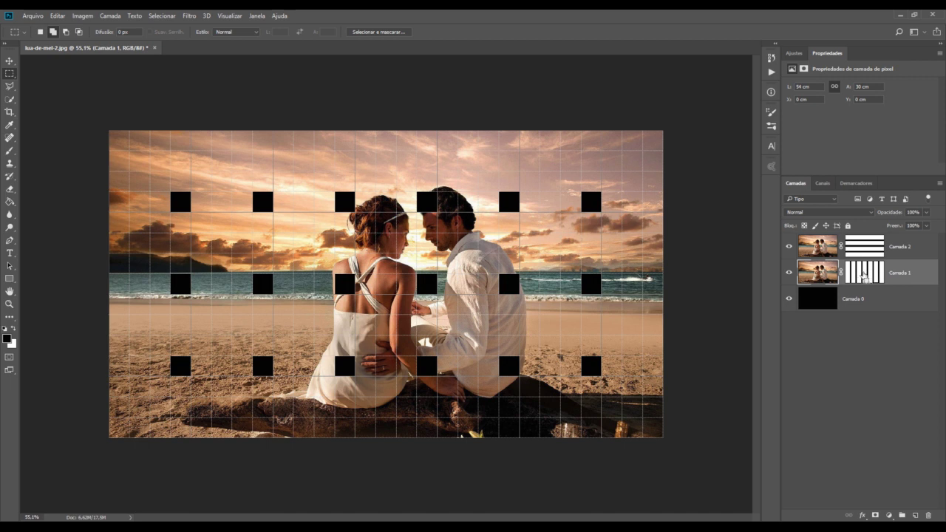
Step: Load Camada 1's mask as a selection and add Camada 2's mask to it
{"action": "left_click", "coordinate": [864, 276], "text": "ctrl"}
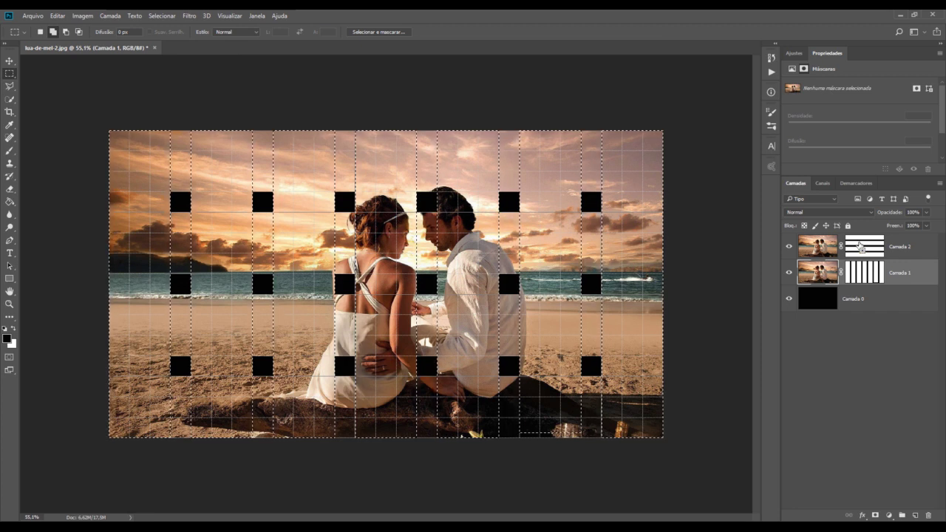
{"action": "left_click", "coordinate": [865, 252], "text": "ctrl+shift"}
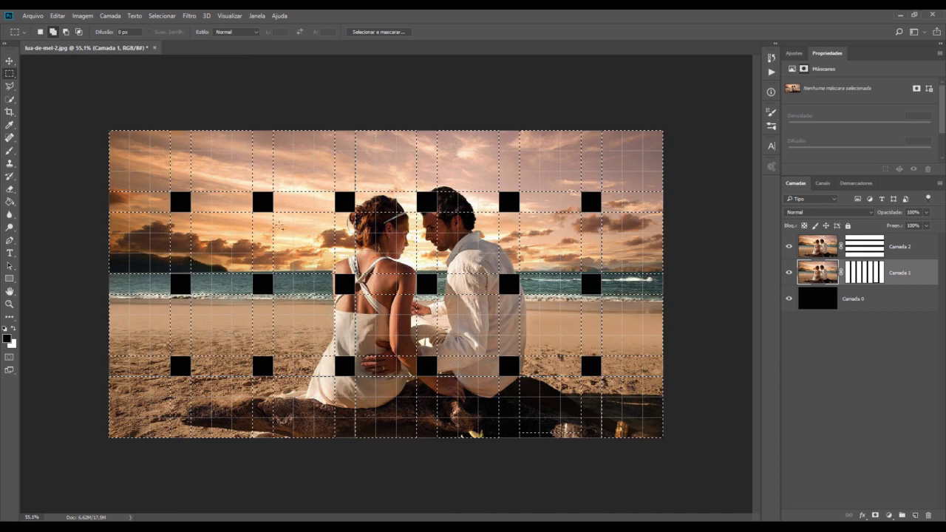
Step: Subtract a square from the grid selection and copy the rest to new layer Camada 3
{"action": "left_click", "coordinate": [66, 32]}
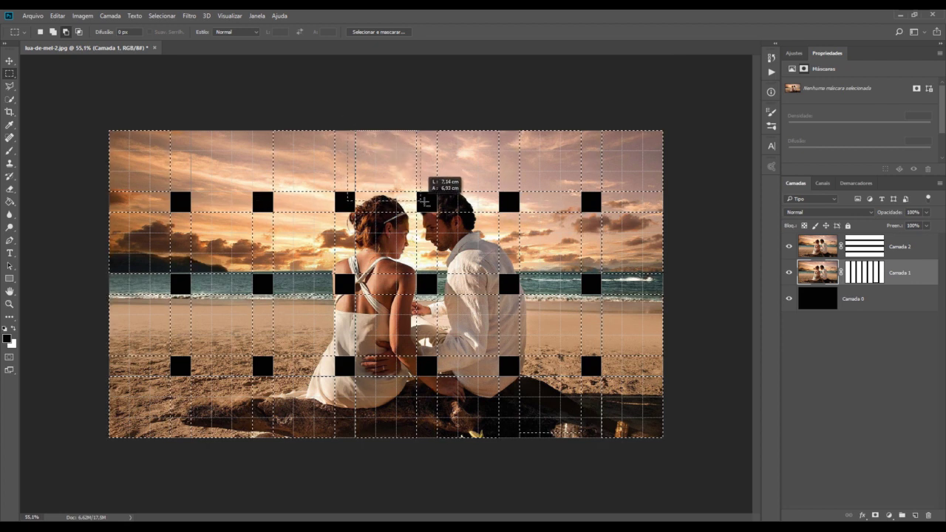
{"action": "left_click_drag", "start_coordinate": [594, 368], "coordinate": [669, 444]}
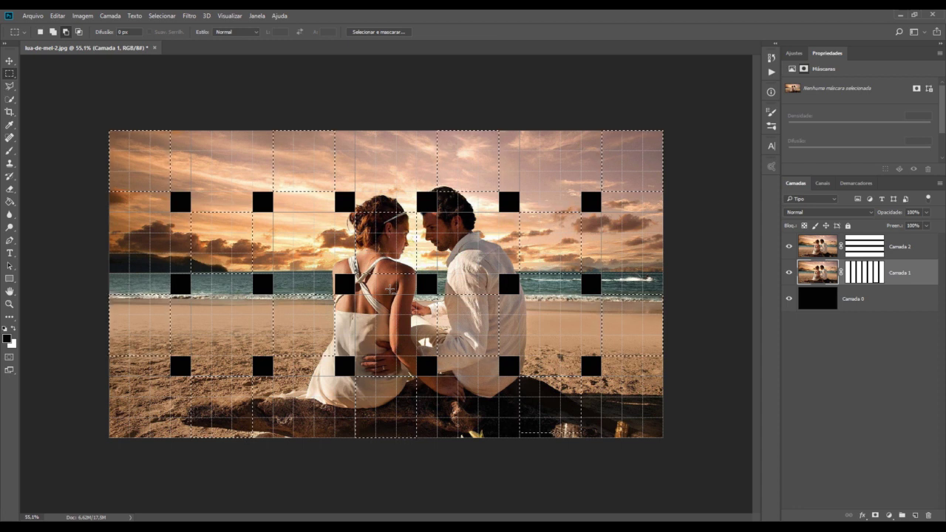
{"action": "key", "text": "ctrl+j"}
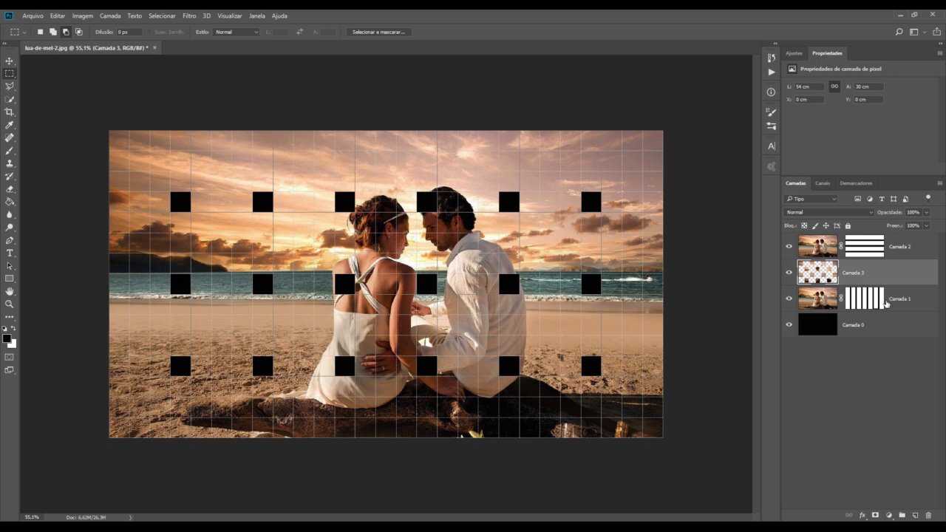
Step: Reload both stripe masks as one combined selection and make Camada 2 active
{"action": "left_click", "coordinate": [863, 301], "text": "ctrl"}
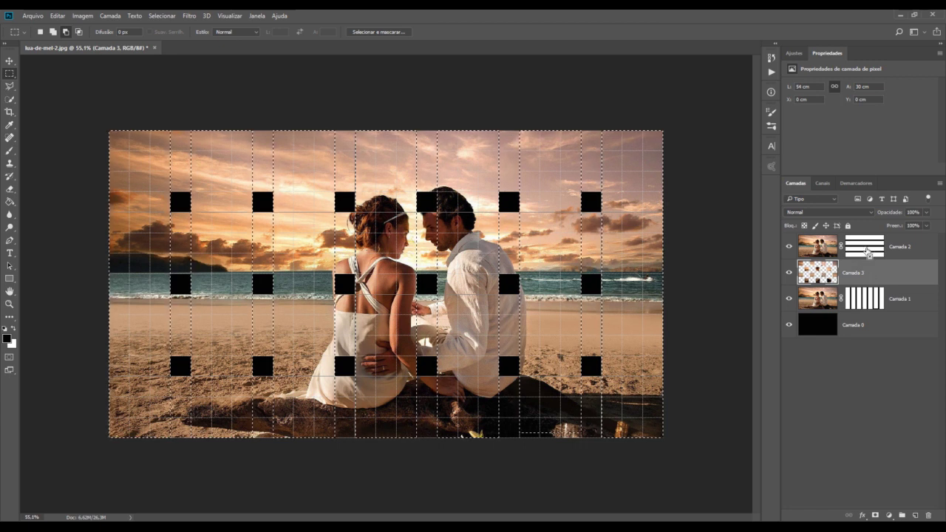
{"action": "left_click", "coordinate": [864, 250], "text": "ctrl+shift"}
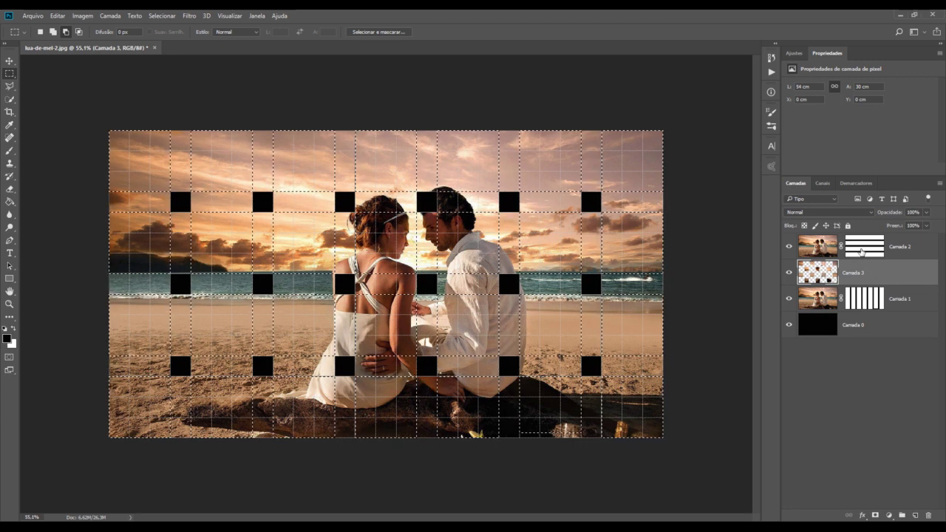
{"action": "left_click", "coordinate": [911, 251]}
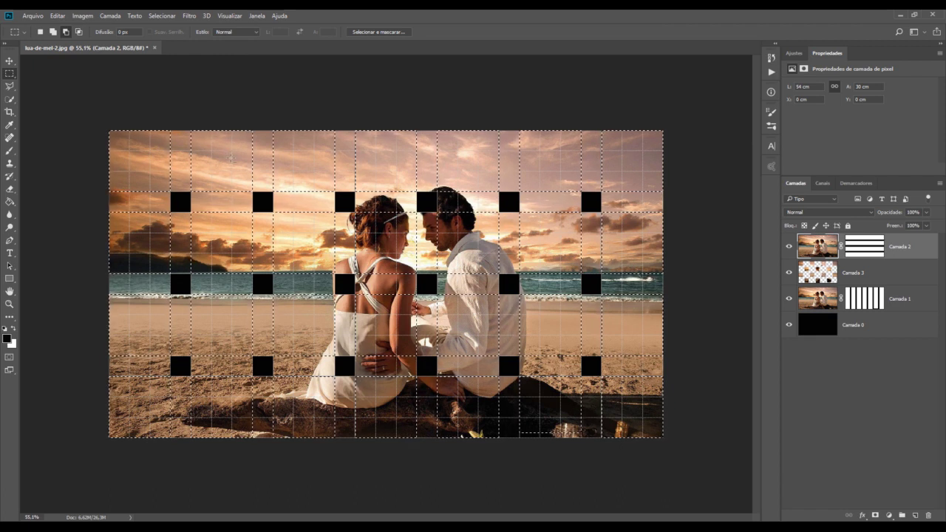
Step: Trim the top-left and lower-right areas from the selection and copy to new layer Camada 4
{"action": "left_click_drag", "start_coordinate": [100, 130], "coordinate": [178, 202]}
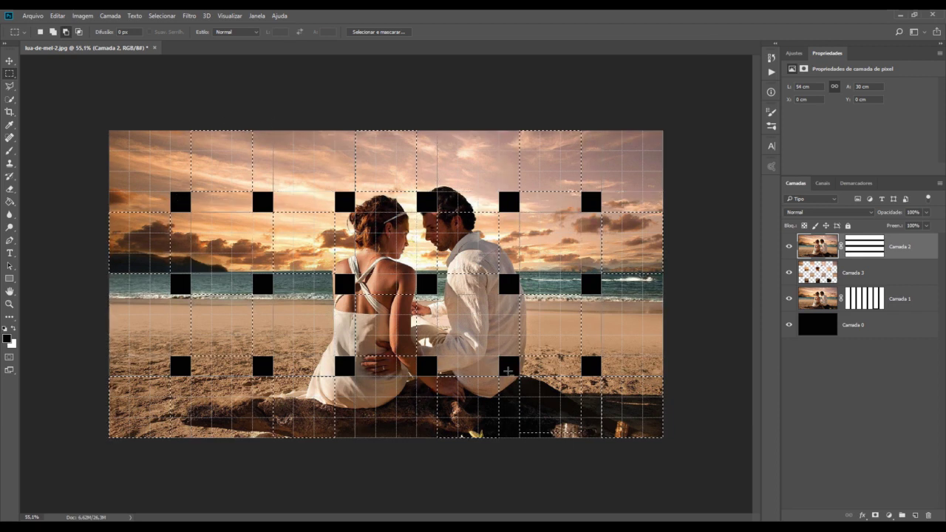
{"action": "left_click_drag", "start_coordinate": [510, 366], "coordinate": [600, 454]}
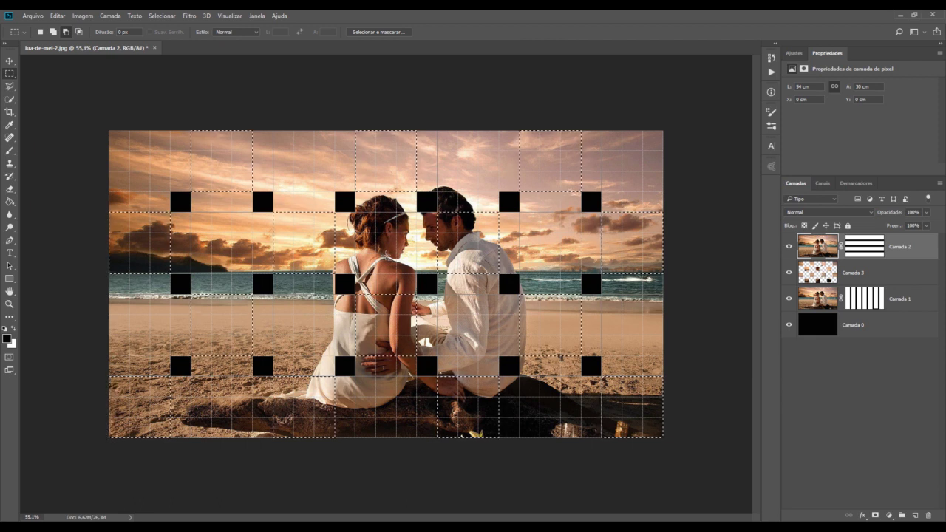
{"action": "key", "text": "ctrl+d"}
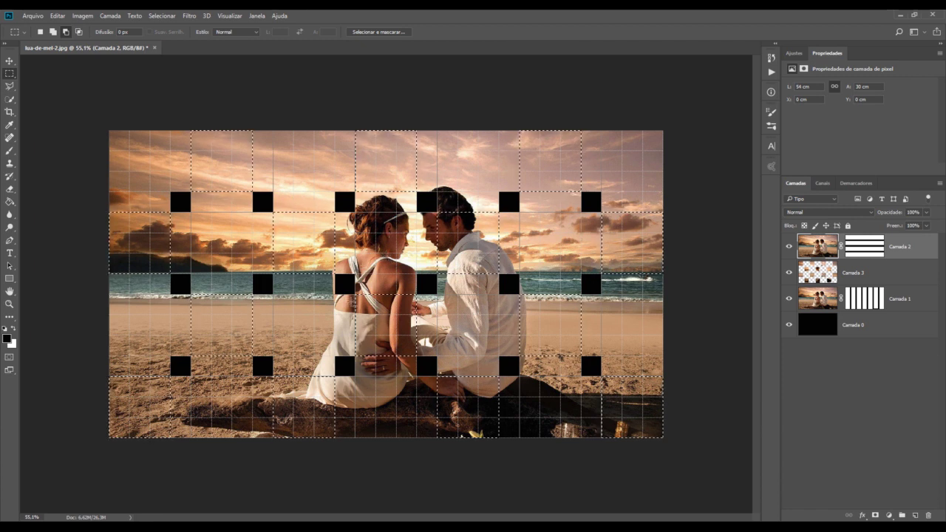
{"action": "key", "text": "ctrl+j"}
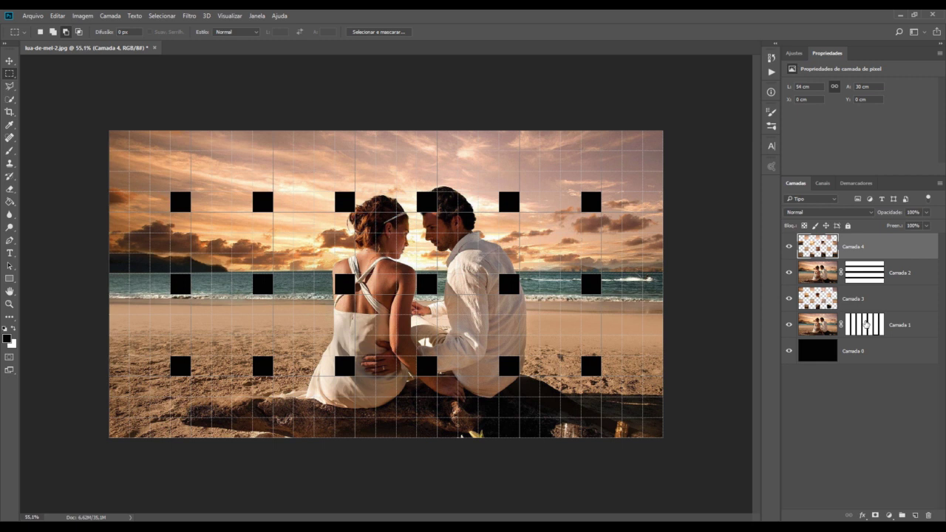
Step: Reload the stripe selection, then clip Camada 4 to Camada 2 and Camada 3 to Camada 1
{"action": "left_click", "coordinate": [867, 329], "text": "ctrl"}
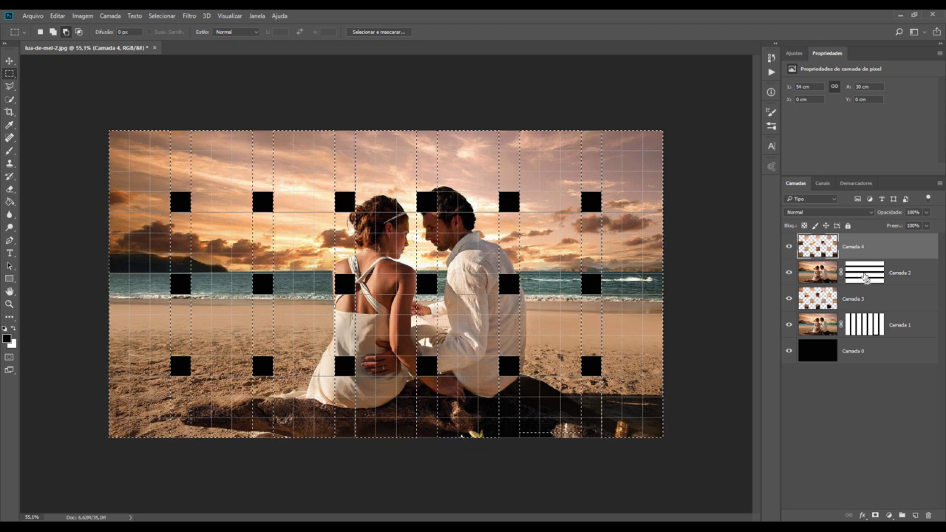
{"action": "left_click", "coordinate": [869, 275], "text": "ctrl+shift"}
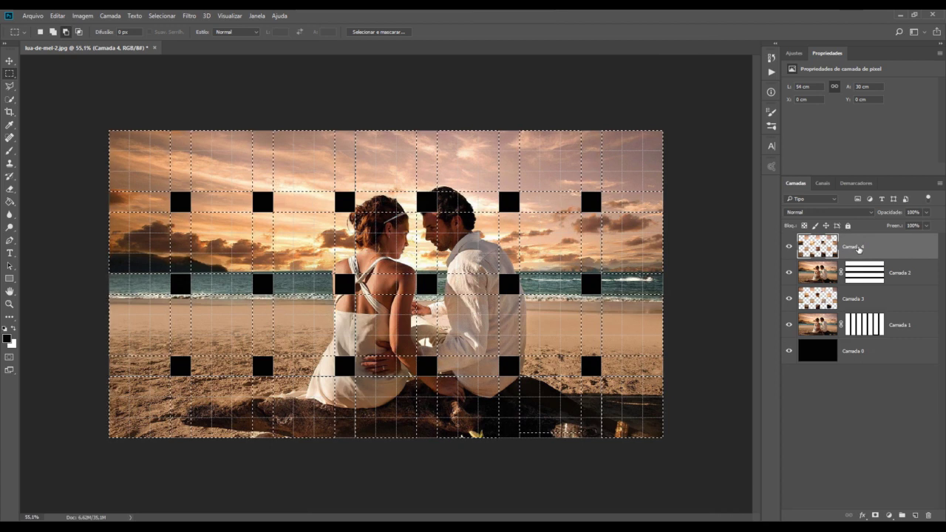
{"action": "right_click", "coordinate": [904, 249]}
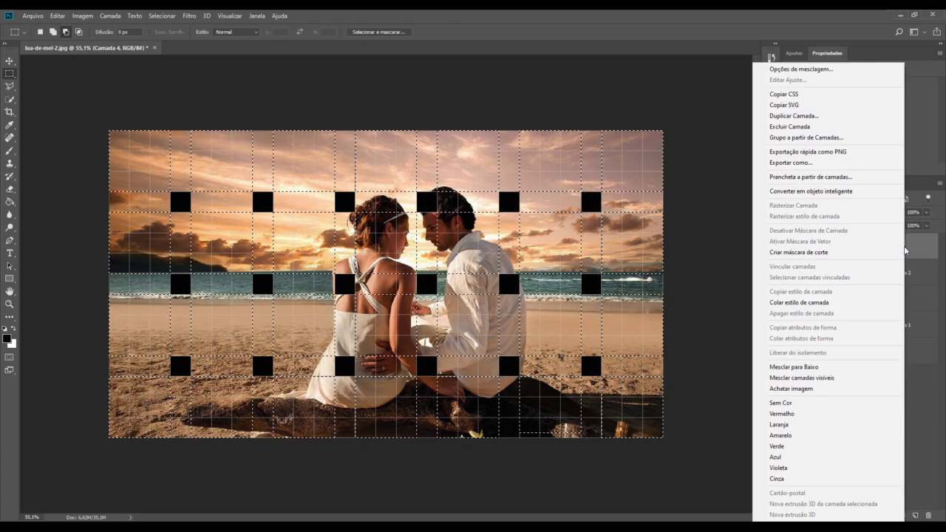
{"action": "left_click", "coordinate": [854, 255]}
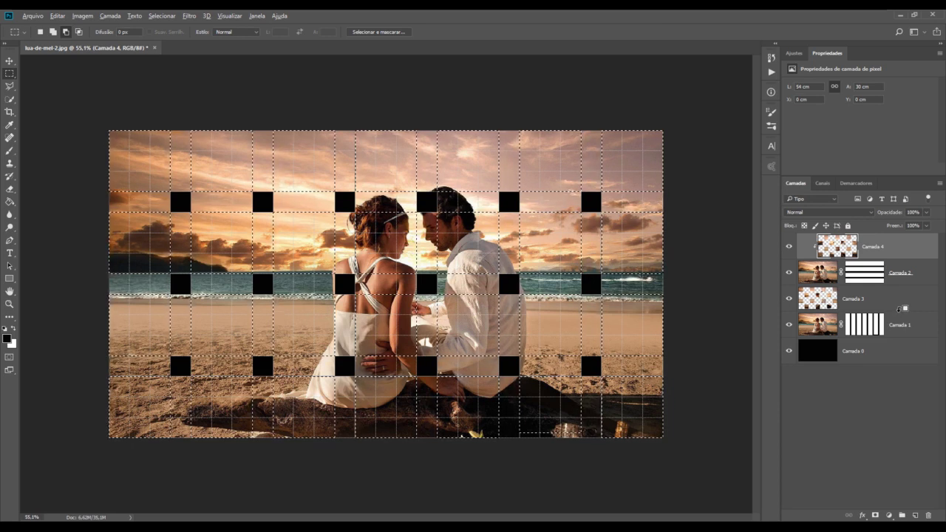
{"action": "left_click", "coordinate": [903, 308], "text": "alt"}
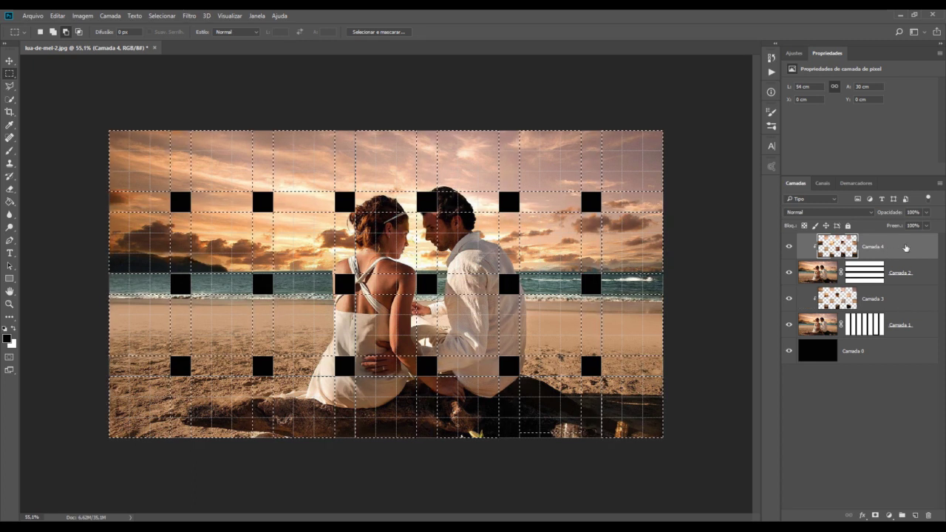
{"action": "double_click", "coordinate": [902, 251]}
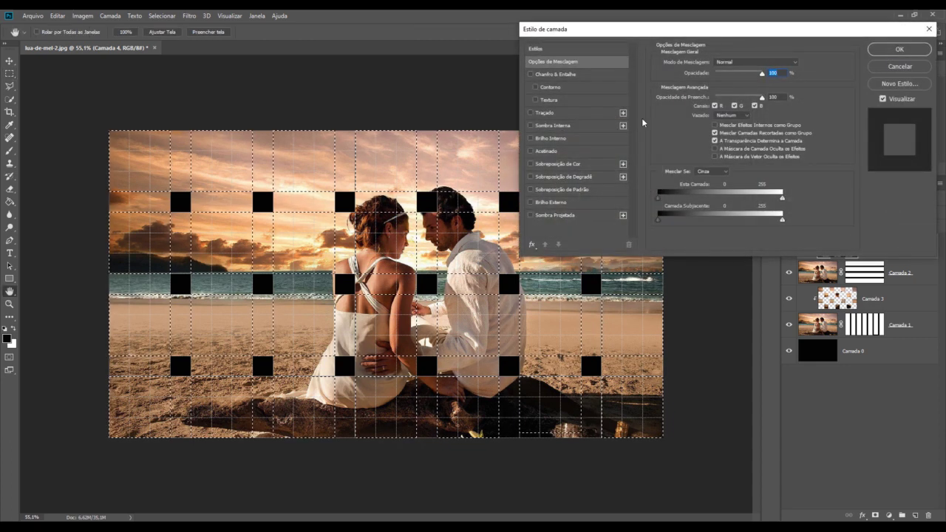
Step: Add an outer glow (Brilho Externo) in Multiplicação mode with Precisa technique to Camada 4
{"action": "left_click", "coordinate": [556, 204]}
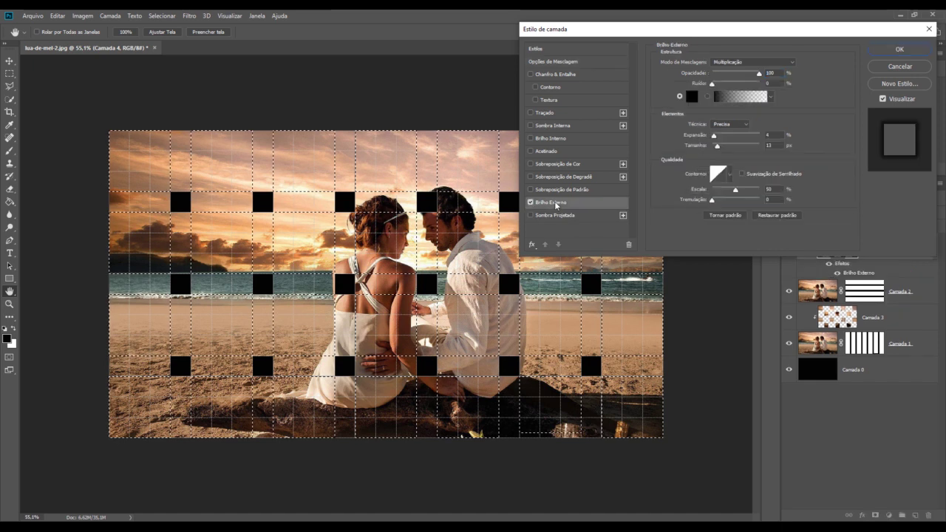
{"action": "left_click", "coordinate": [751, 62]}
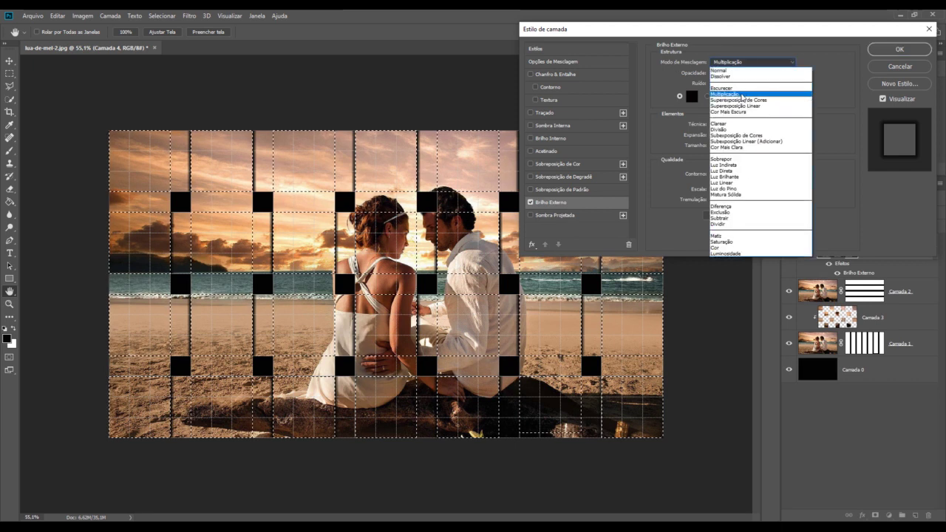
{"action": "left_click", "coordinate": [743, 95]}
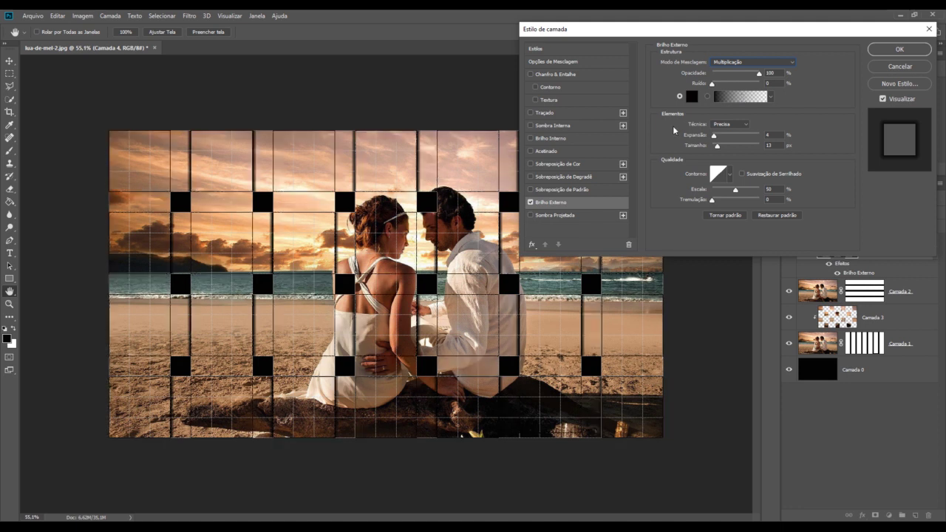
{"action": "left_click", "coordinate": [745, 125]}
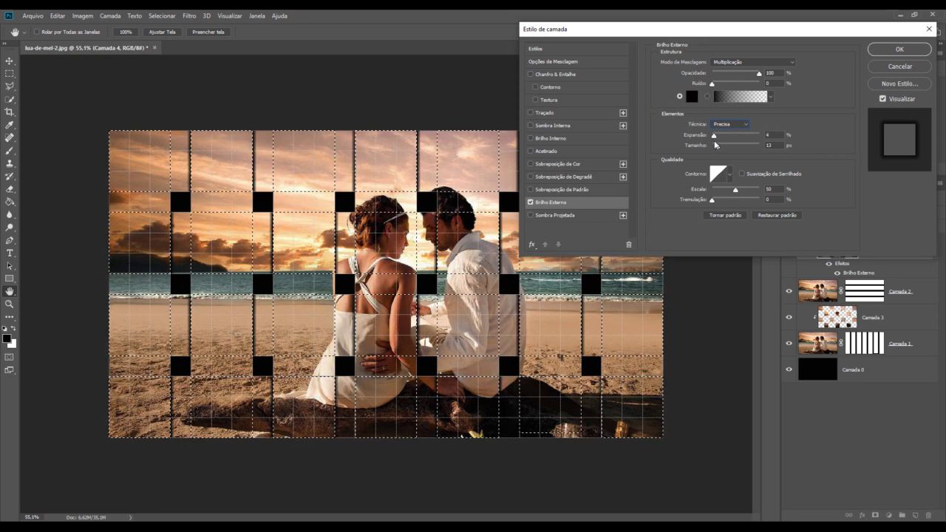
{"action": "left_click", "coordinate": [896, 53]}
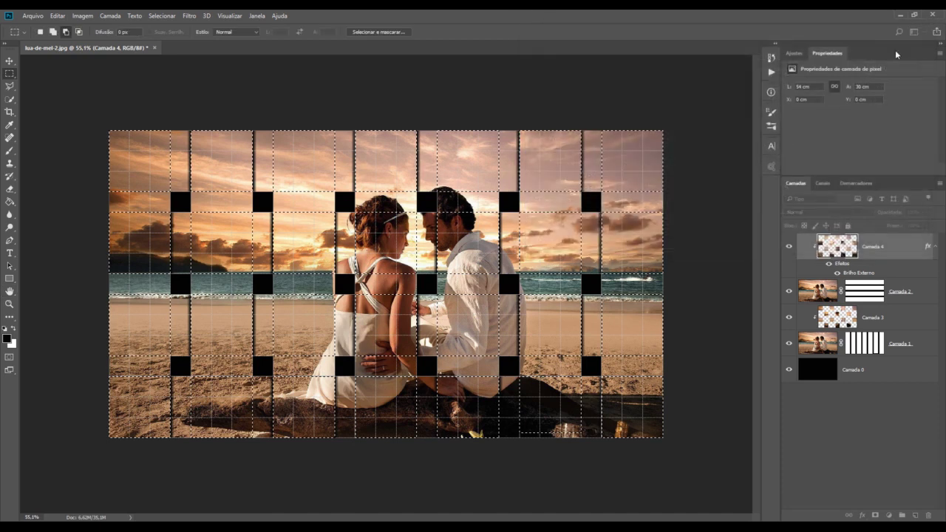
Step: Copy Camada 4's black outer glow style onto Camada 3, then deselect the grid selection
{"action": "right_click", "coordinate": [903, 249]}
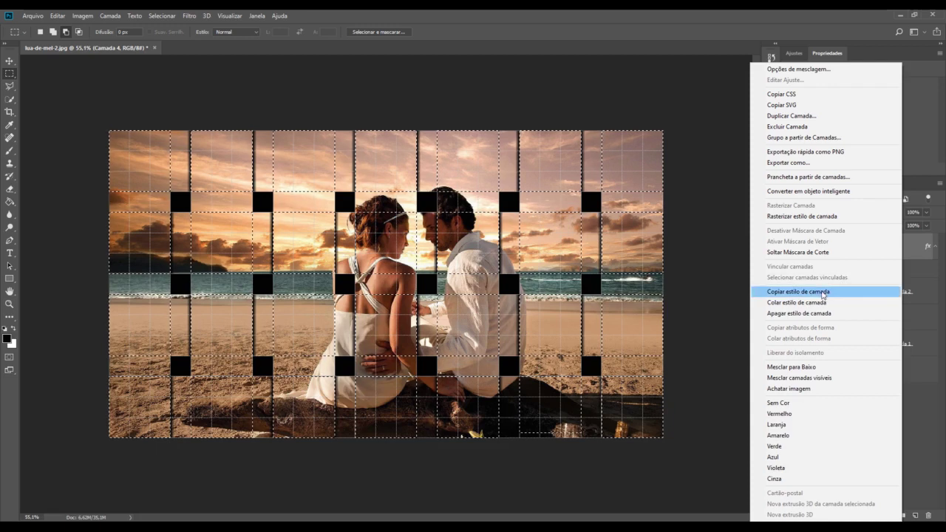
{"action": "left_click", "coordinate": [802, 296]}
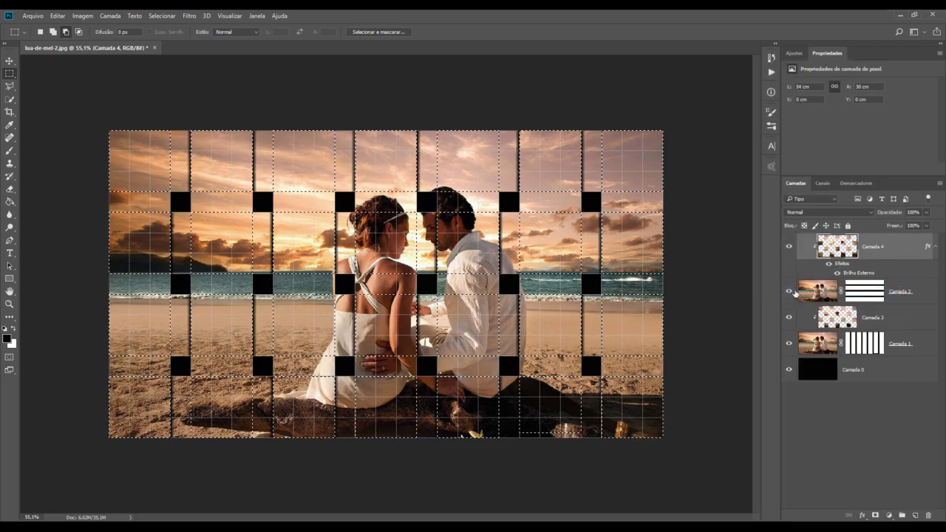
{"action": "left_click", "coordinate": [901, 326]}
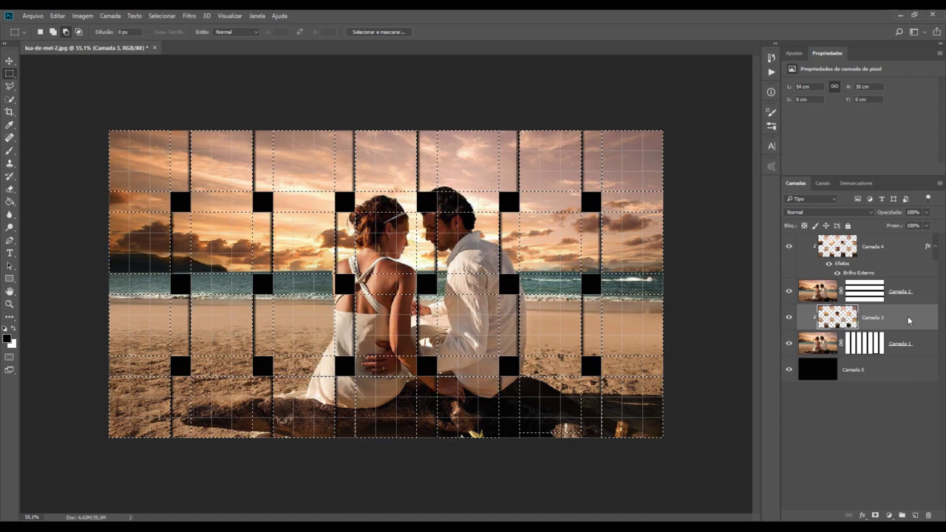
{"action": "right_click", "coordinate": [908, 319]}
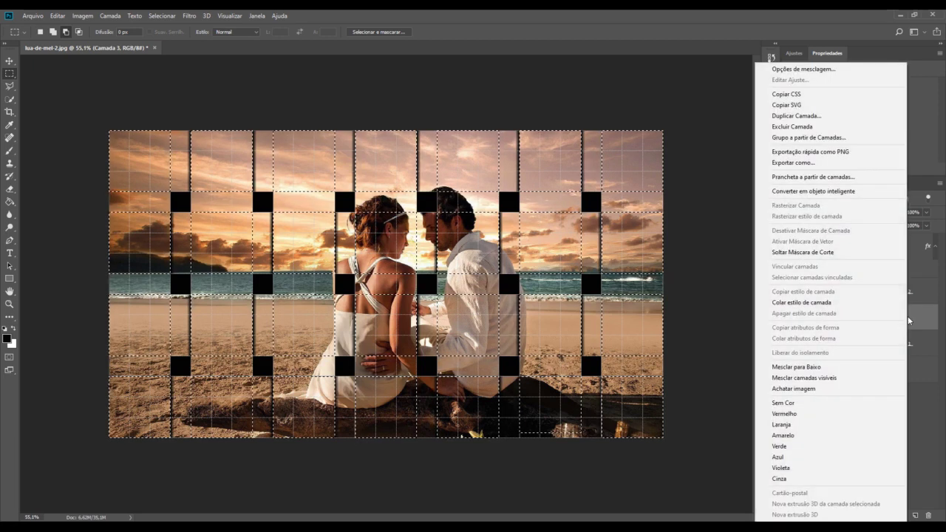
{"action": "left_click", "coordinate": [854, 304]}
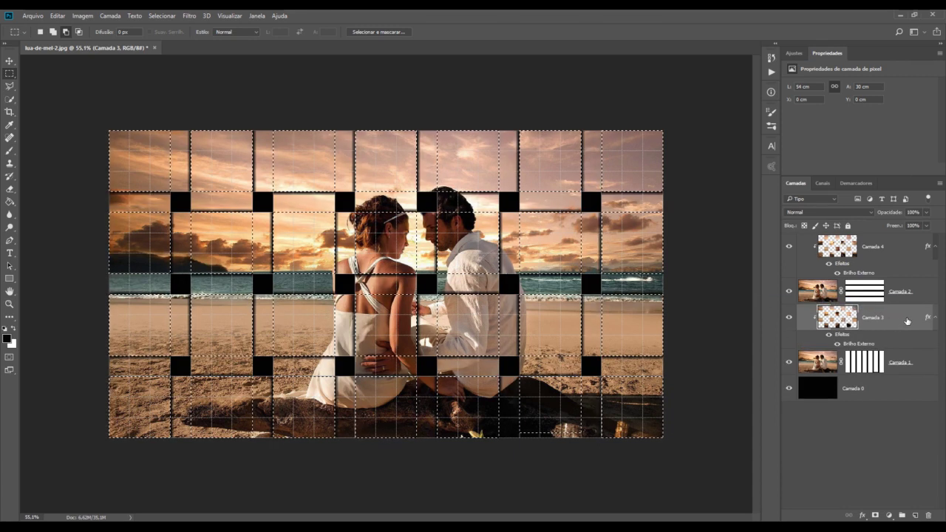
{"action": "key", "text": "ctrl+d"}
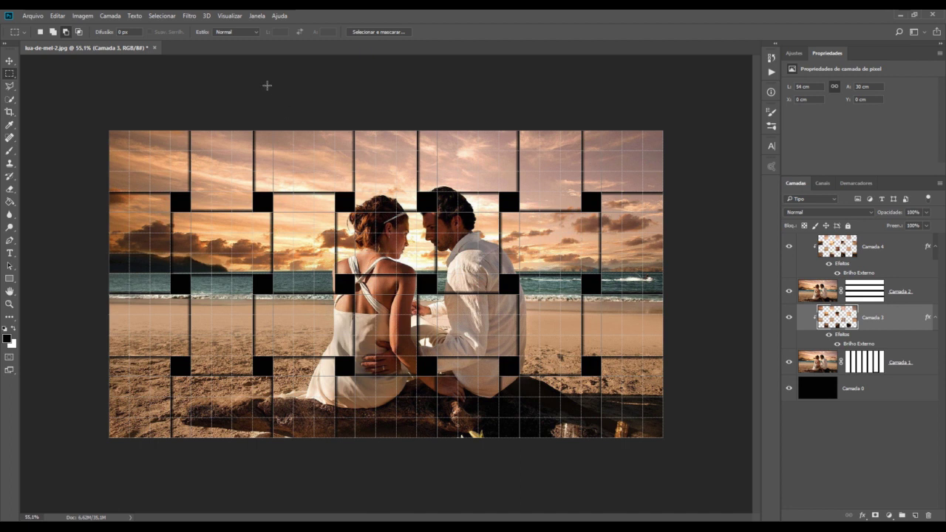
Step: Turn off Visualizar > Mostrar > Grade and switch to the Move tool
{"action": "left_click", "coordinate": [232, 19]}
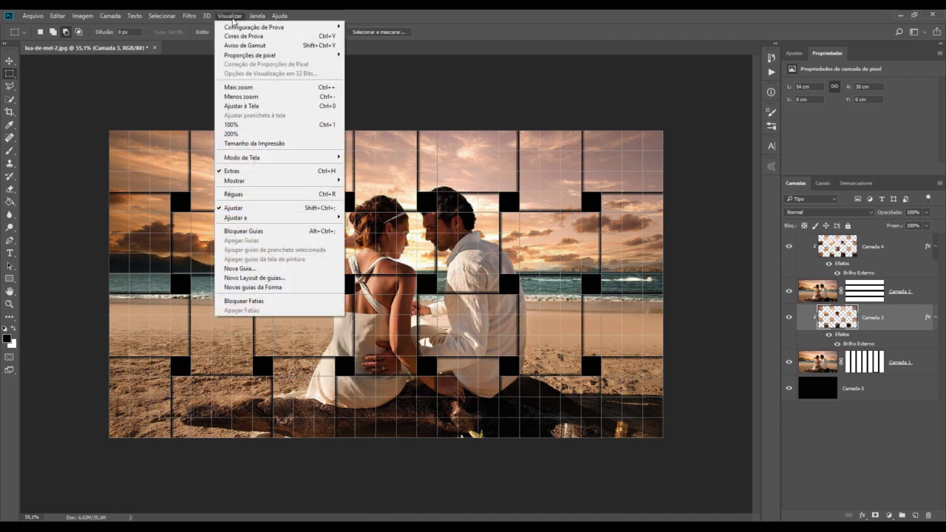
{"action": "mouse_move", "coordinate": [277, 181]}
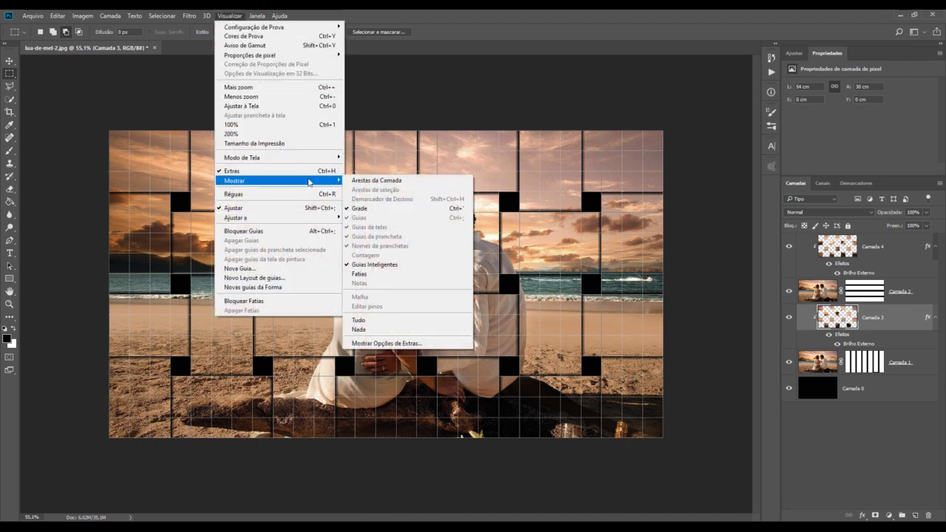
{"action": "left_click", "coordinate": [405, 210]}
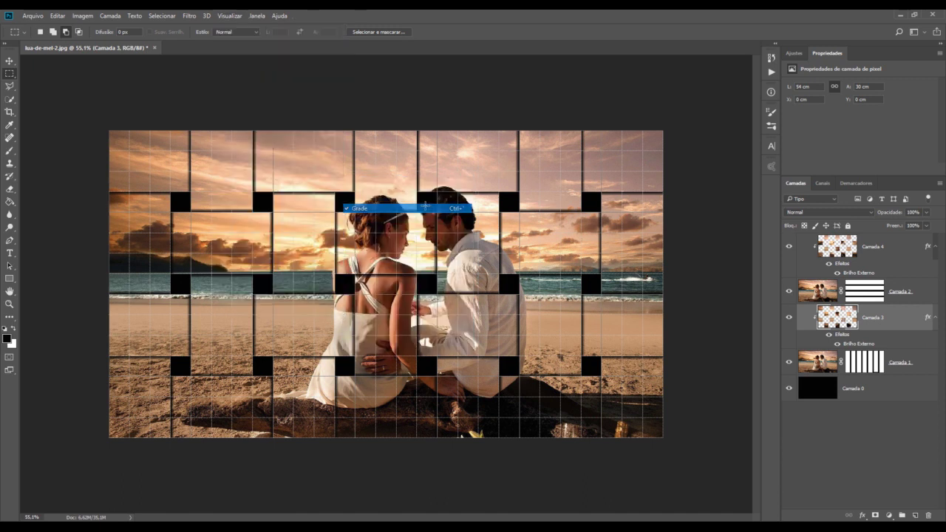
{"action": "key", "text": "v"}
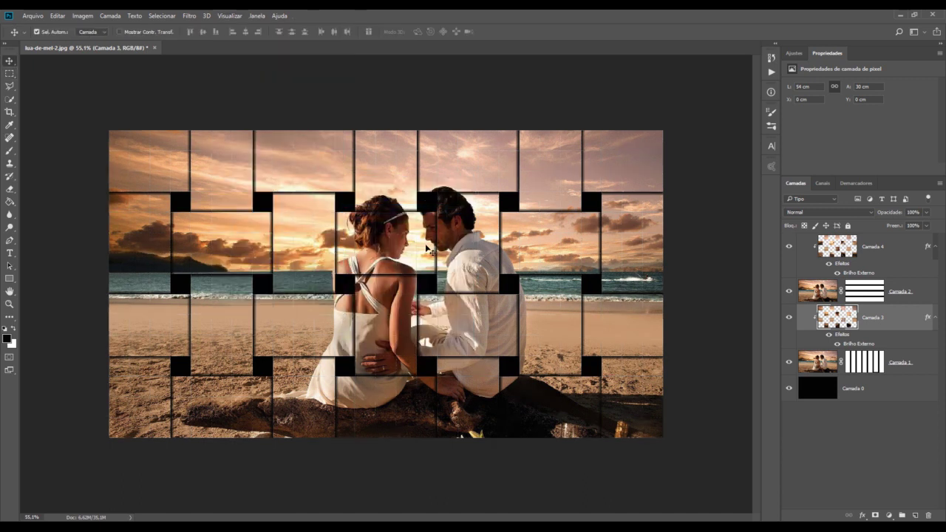